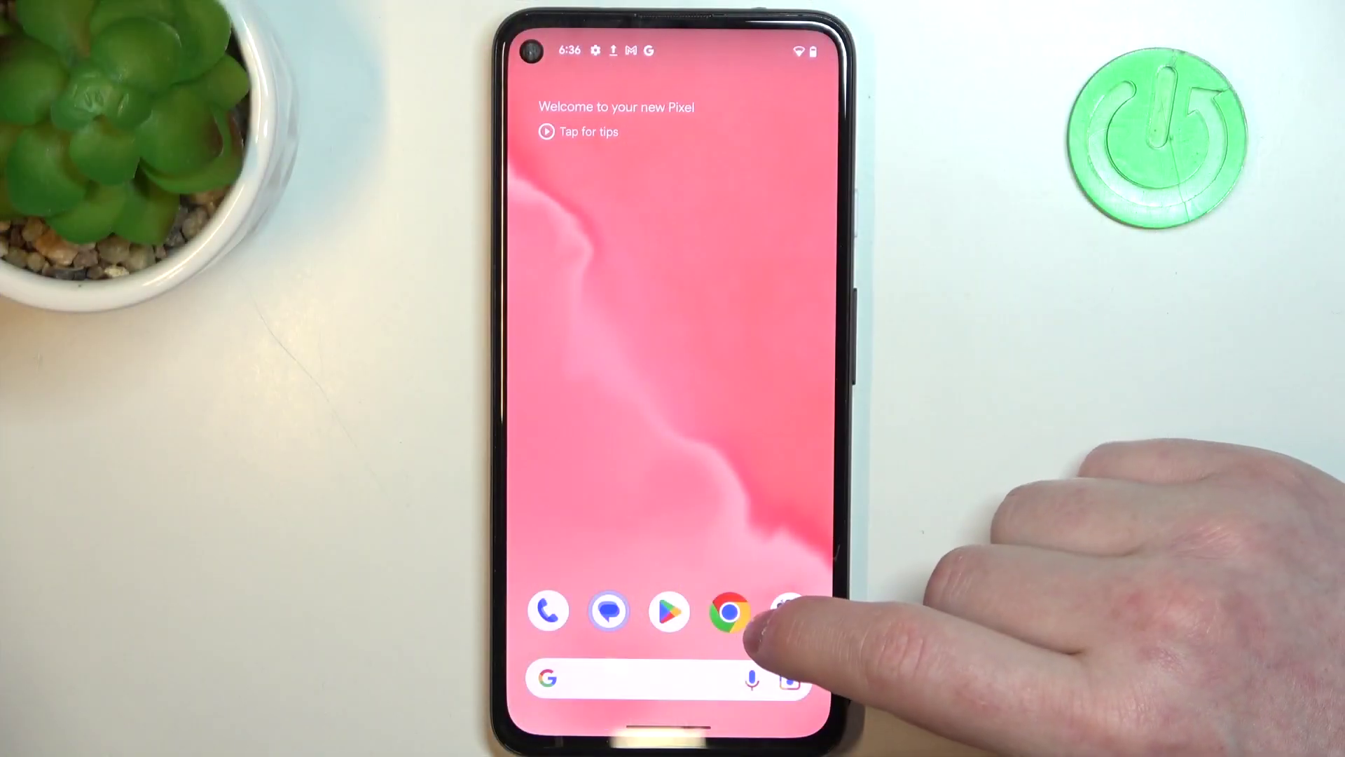
Launch Chrome from the dock and go to Settings through the three-dot menu
{"action": "left_click", "coordinate": [727, 612]}
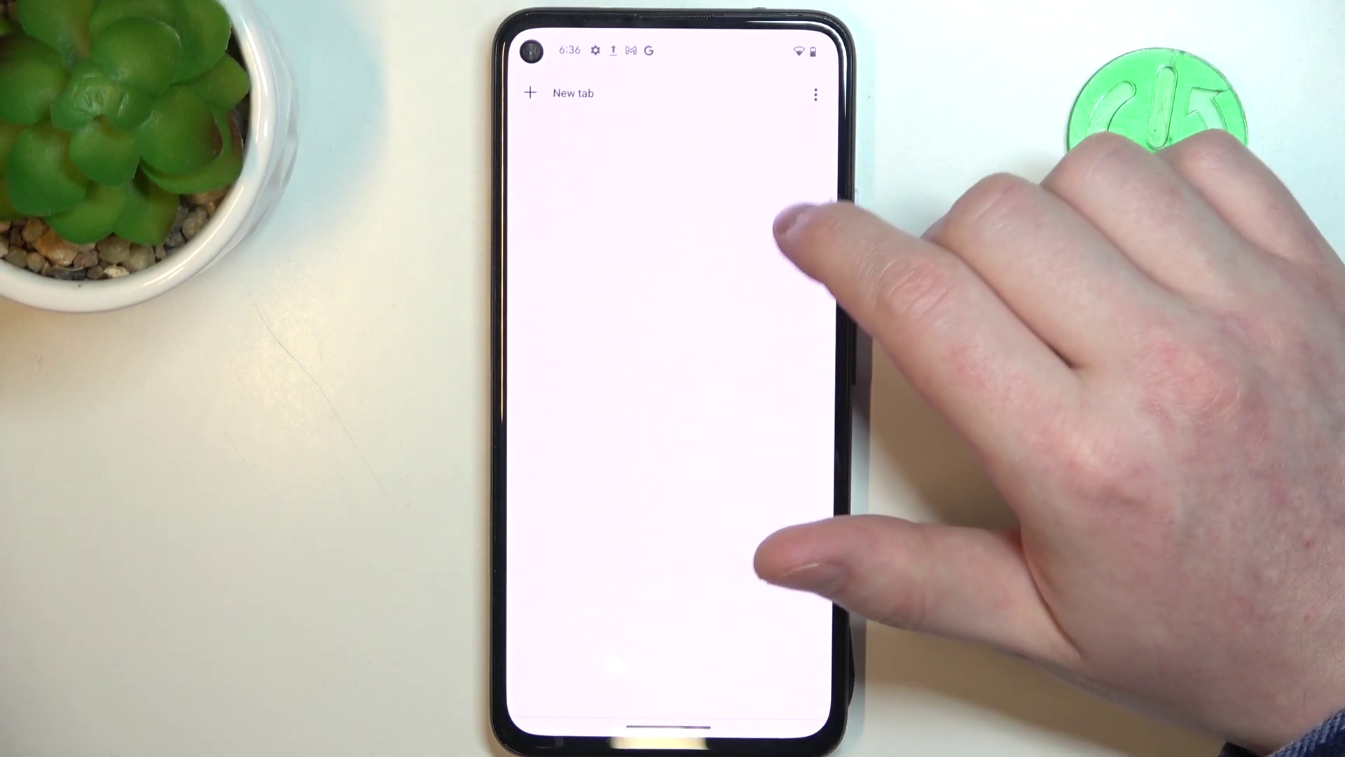
{"action": "left_click", "coordinate": [815, 93]}
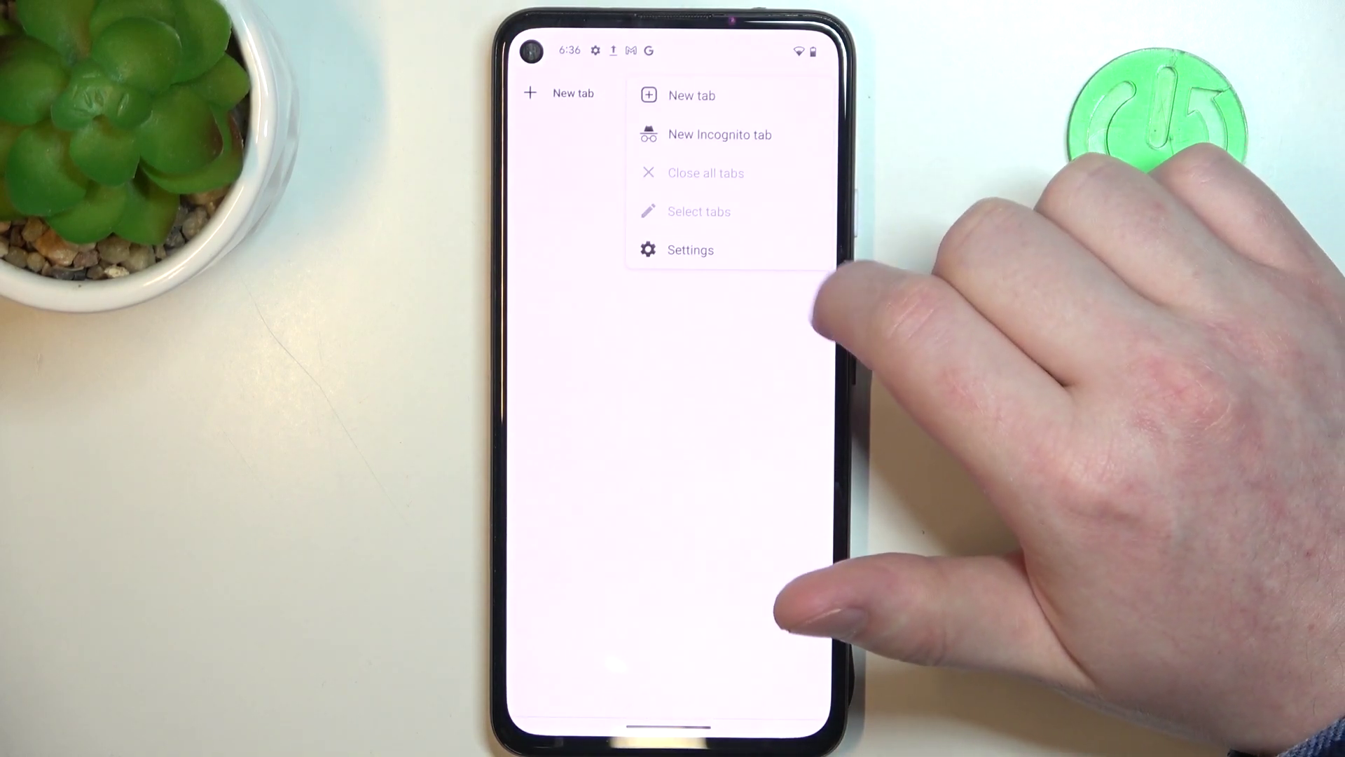
{"action": "left_click", "coordinate": [736, 250]}
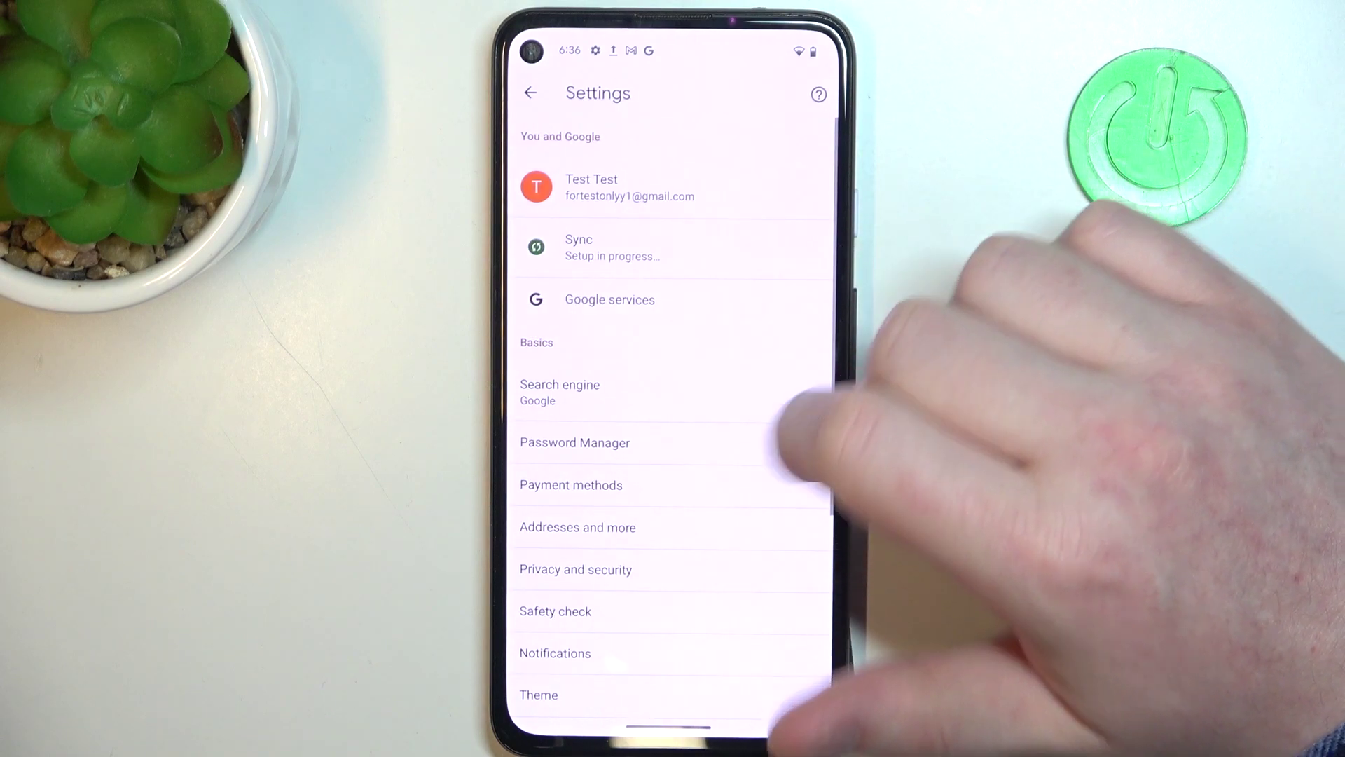
{"action": "scroll", "coordinate": [736, 462], "scroll_direction": "down", "scroll_amount": 2}
Open Password Manager from Chrome's Settings page
{"action": "left_click", "coordinate": [573, 369]}
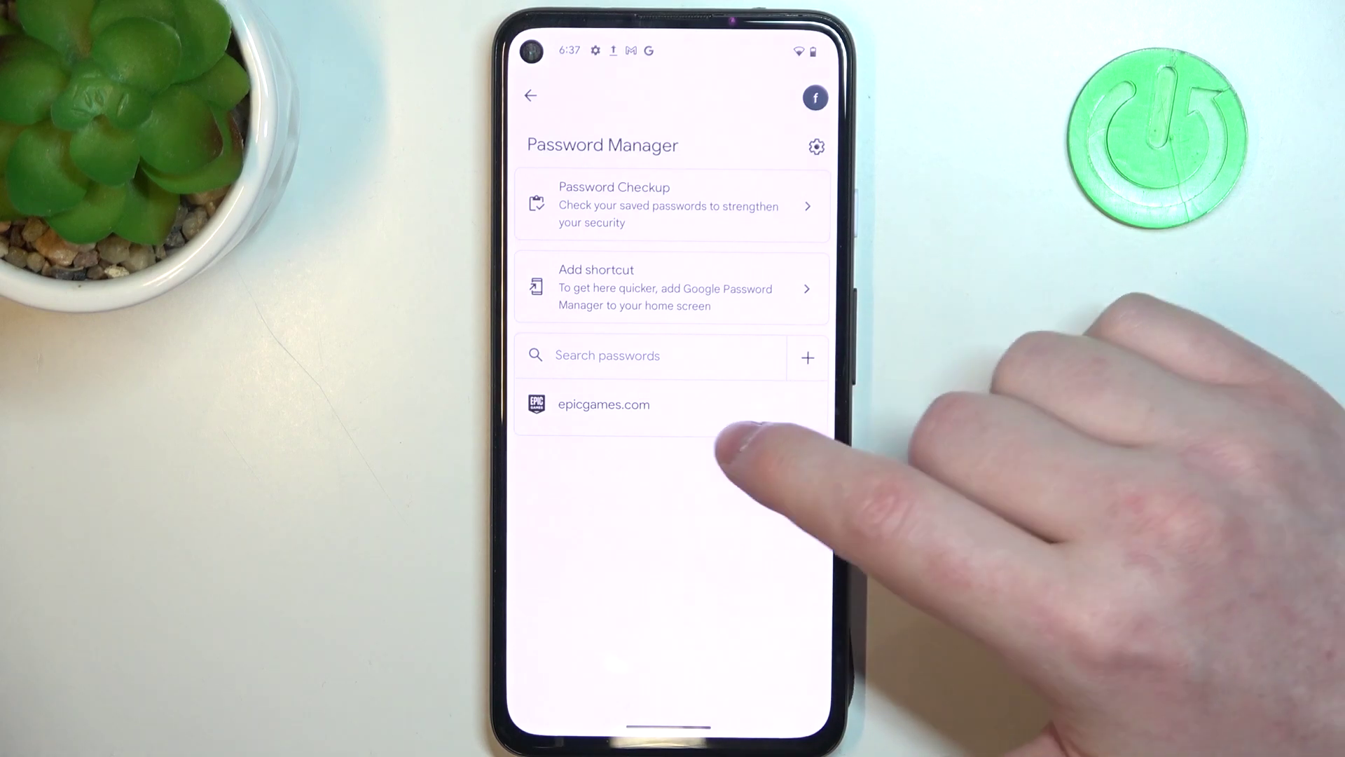
Open the saved epicgames.com password and unlock it with the screen lock pattern
{"action": "left_click", "coordinate": [652, 405]}
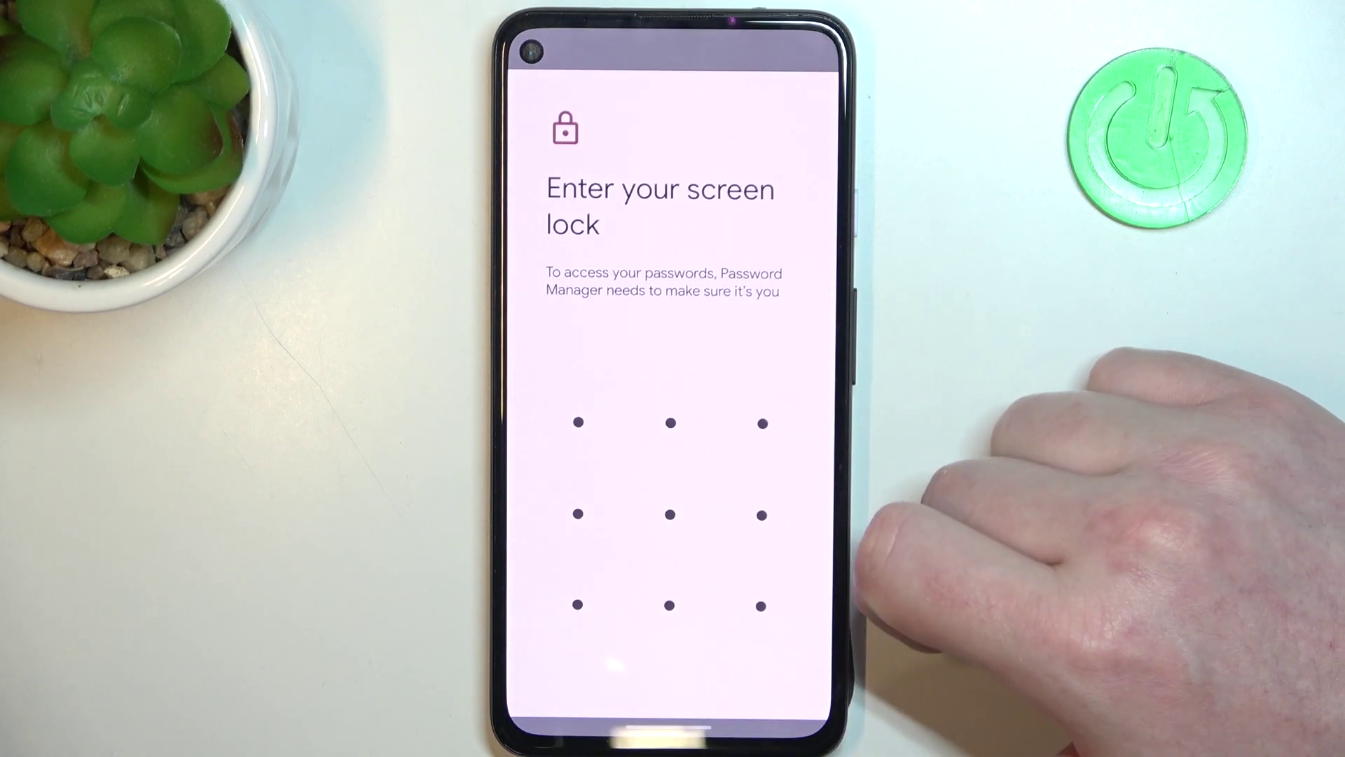
{"action": "left_click_drag", "start_coordinate": [578, 422], "coordinate": [762, 606]}
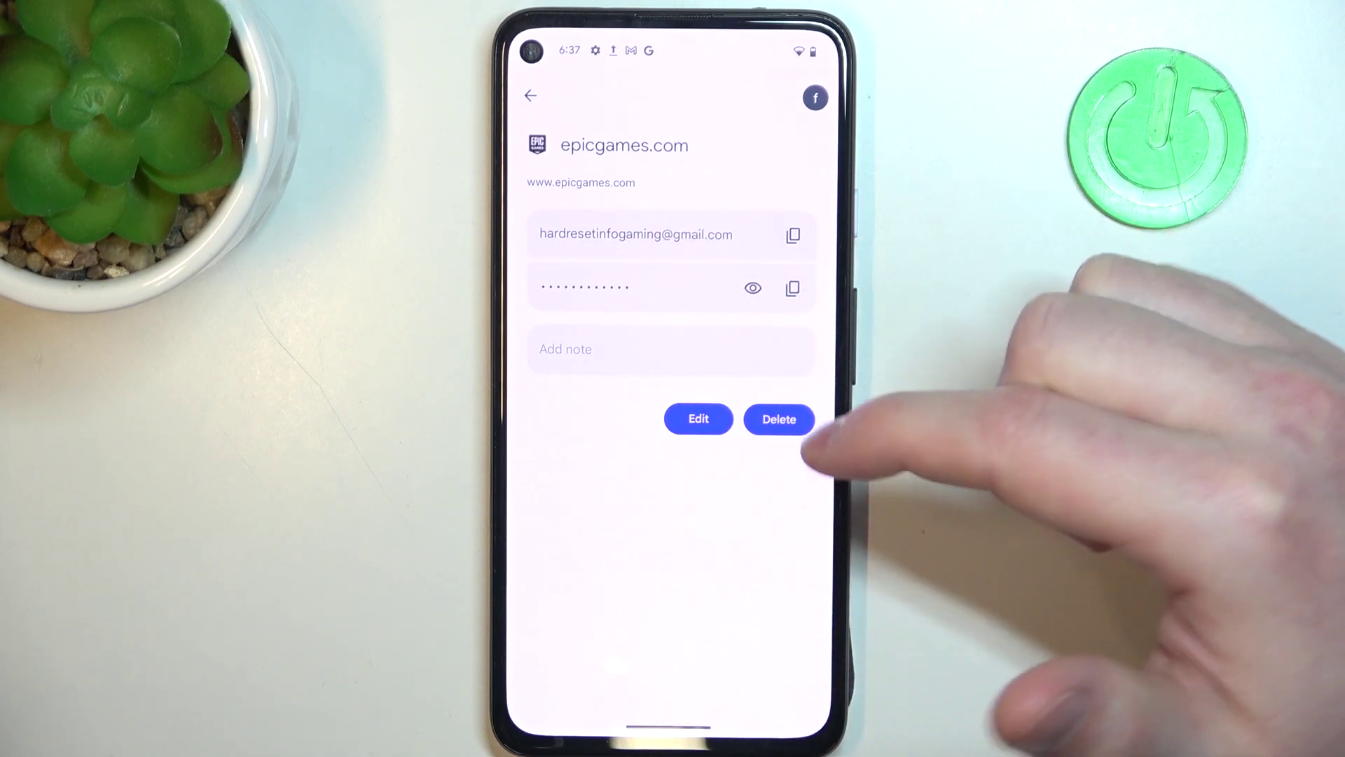
Confirm deleting the epicgames.com password, leave Password Manager, and return to the home screen
{"action": "left_click", "coordinate": [776, 419]}
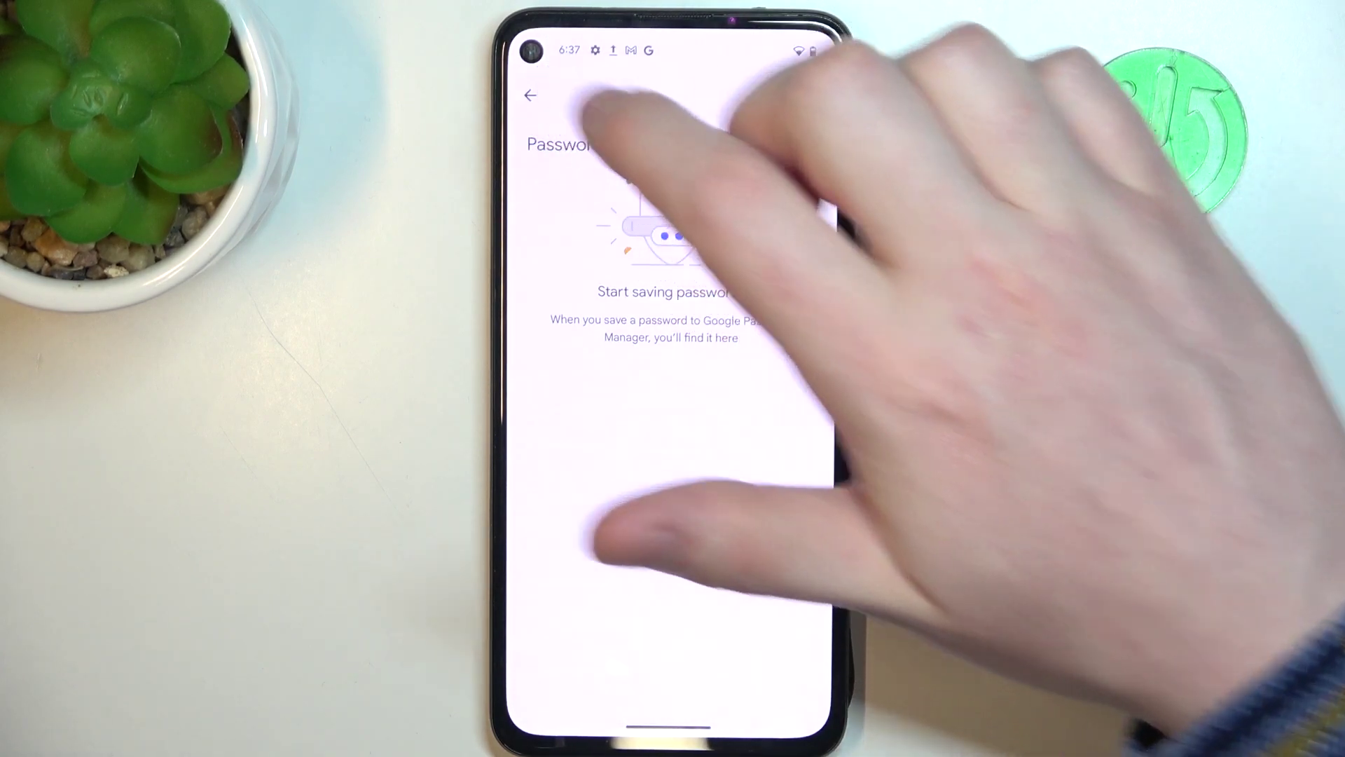
{"action": "left_click", "coordinate": [531, 95]}
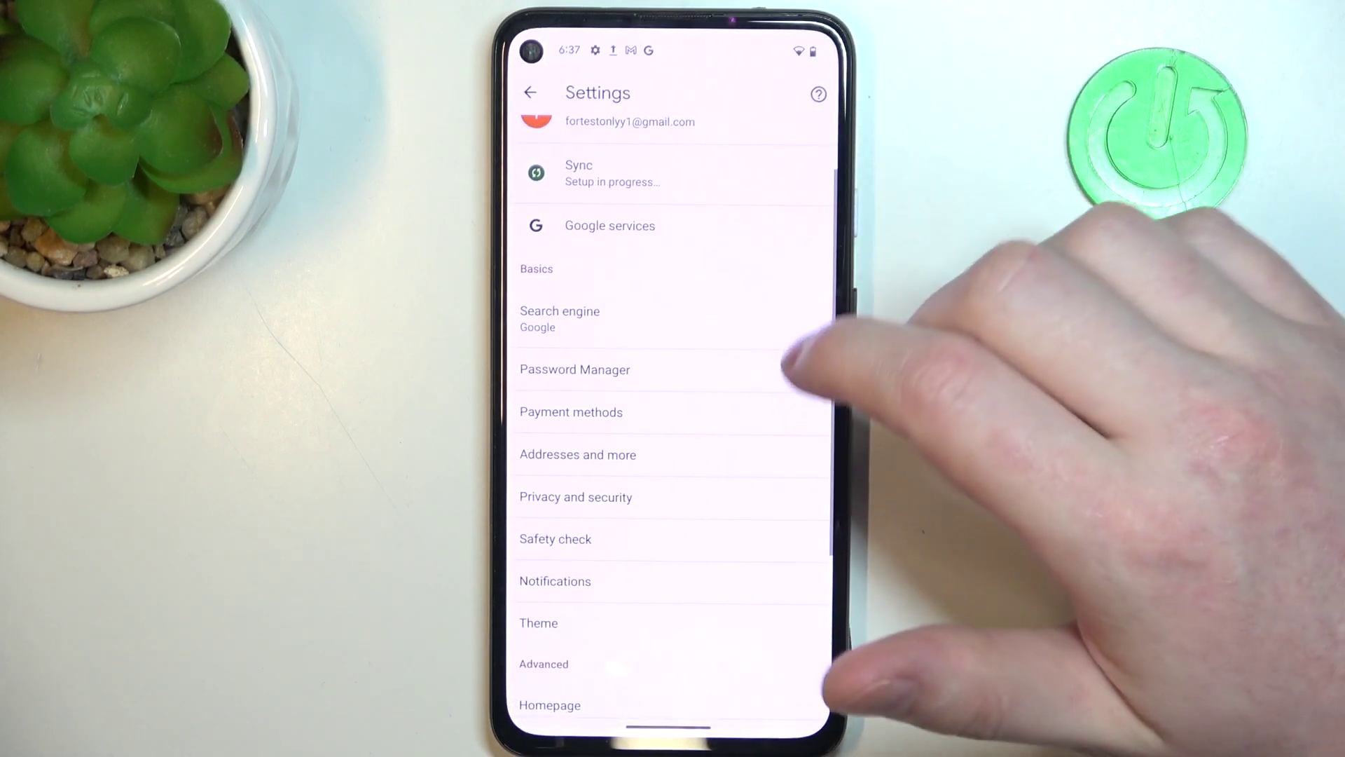
{"action": "mouse_move", "coordinate": [814, 452]}
{"action": "left_mouse_down"}
{"action": "mouse_move", "coordinate": [787, 390]}
{"action": "mouse_move", "coordinate": [774, 480]}
{"action": "left_mouse_up"}
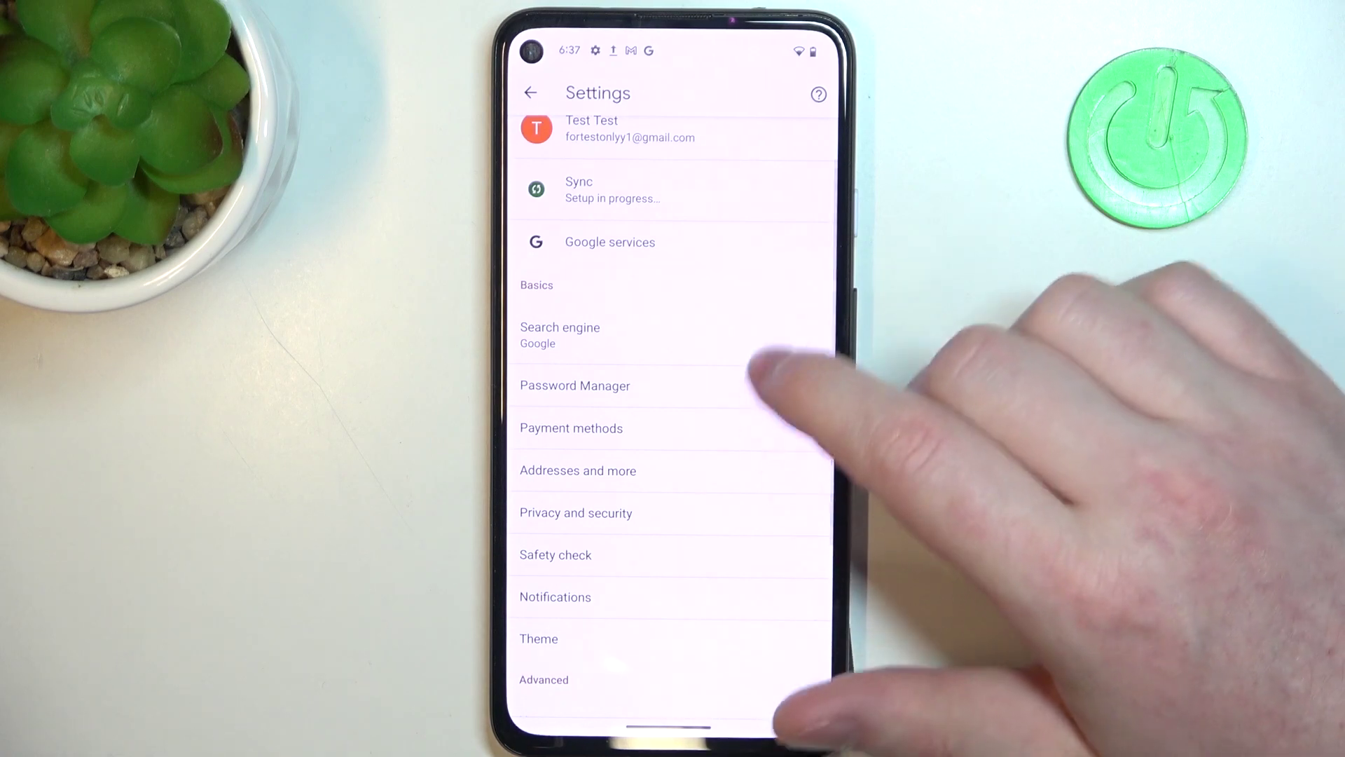
{"action": "left_click_drag", "start_coordinate": [766, 361], "coordinate": [757, 609]}
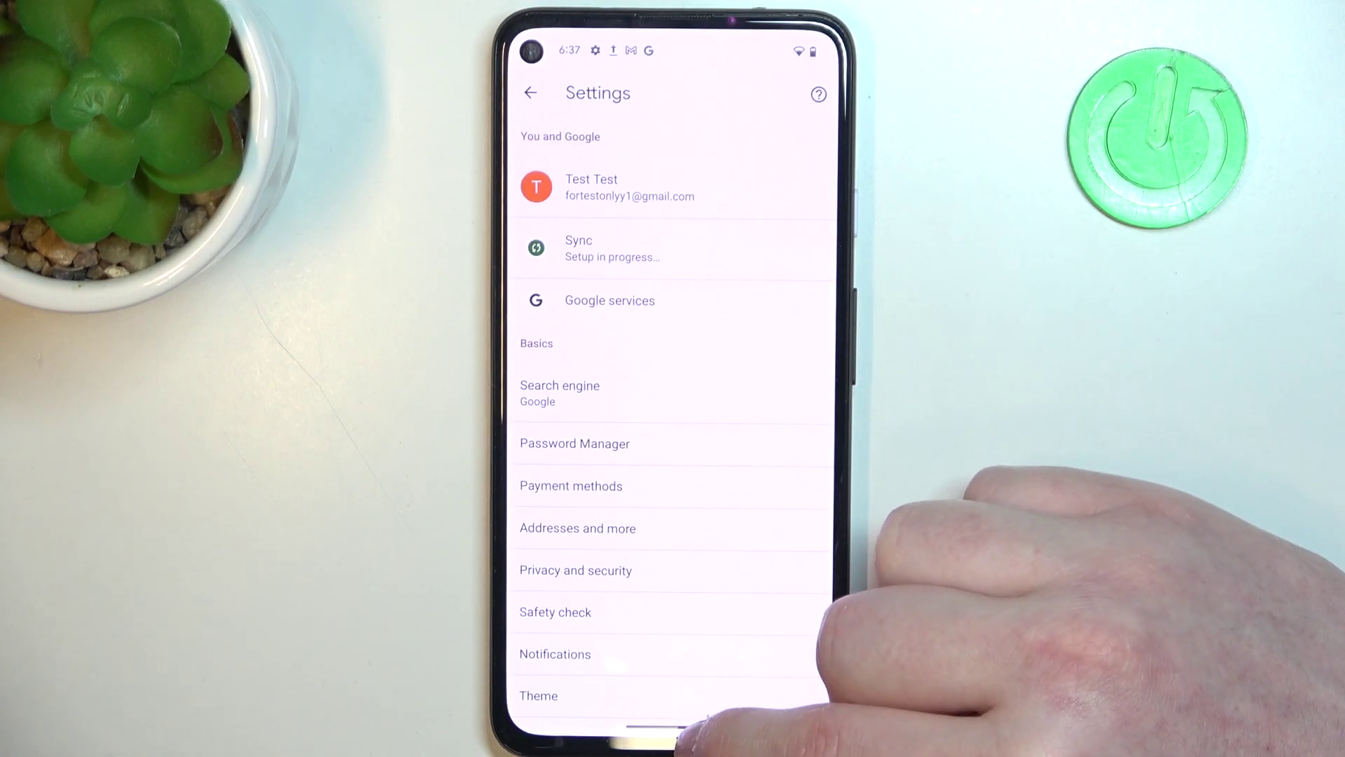
{"action": "left_click_drag", "start_coordinate": [689, 736], "coordinate": [778, 537]}
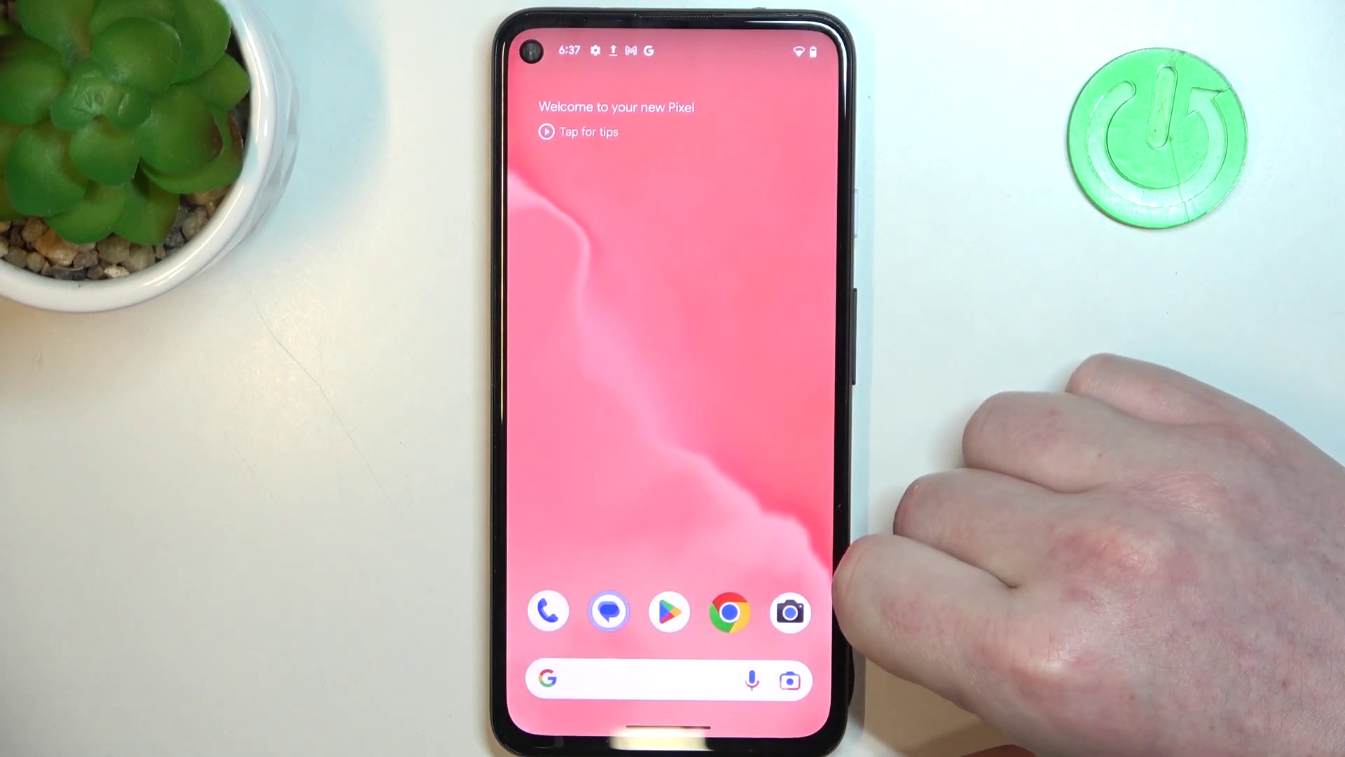